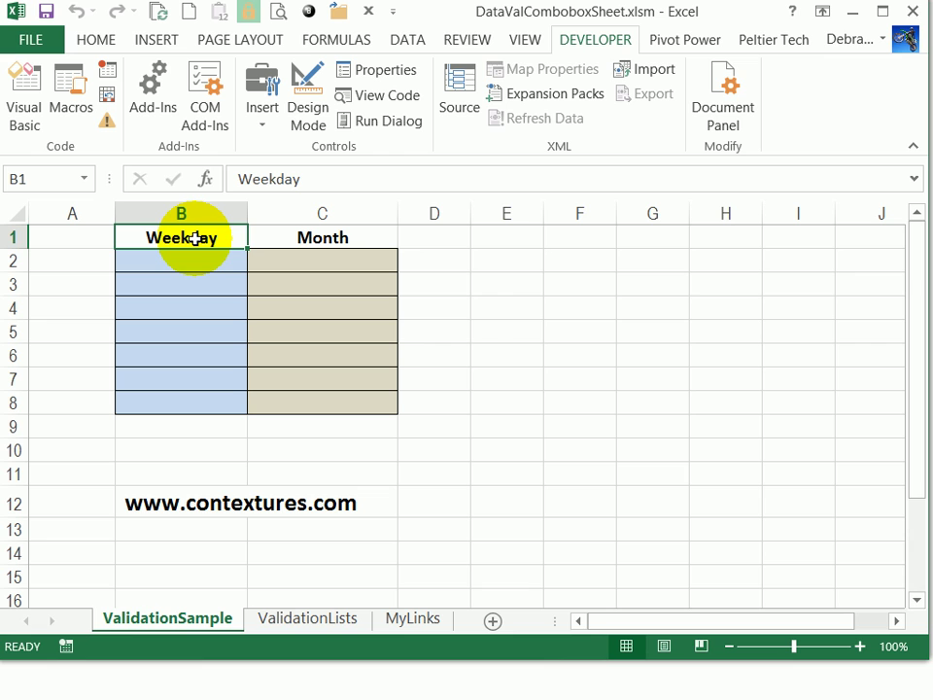
- Pick Wednesday from the weekday dropdown in cell B2
left_click(191, 260)
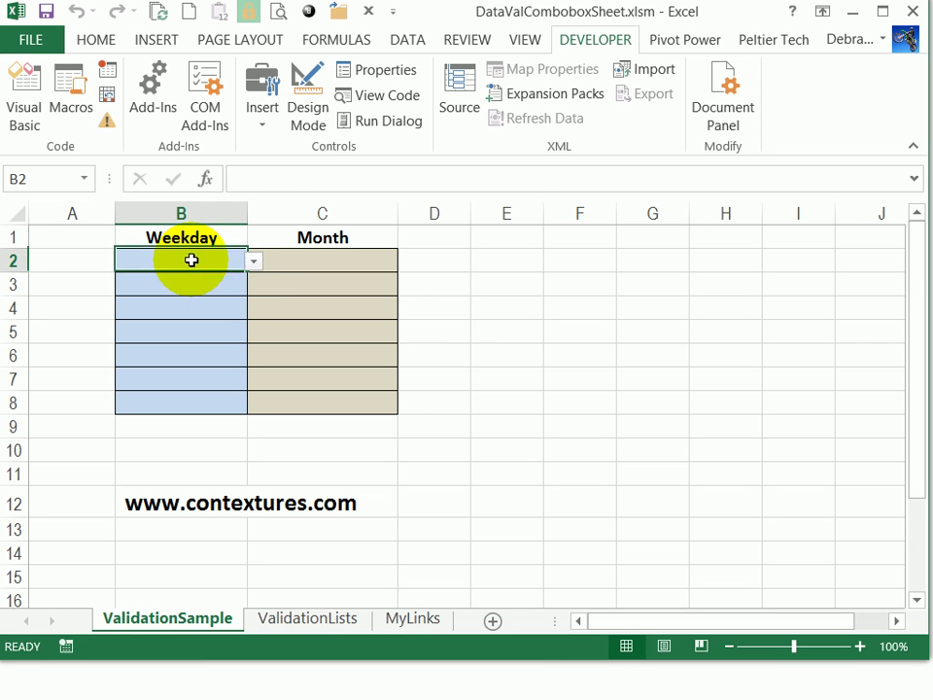
left_click(255, 264)
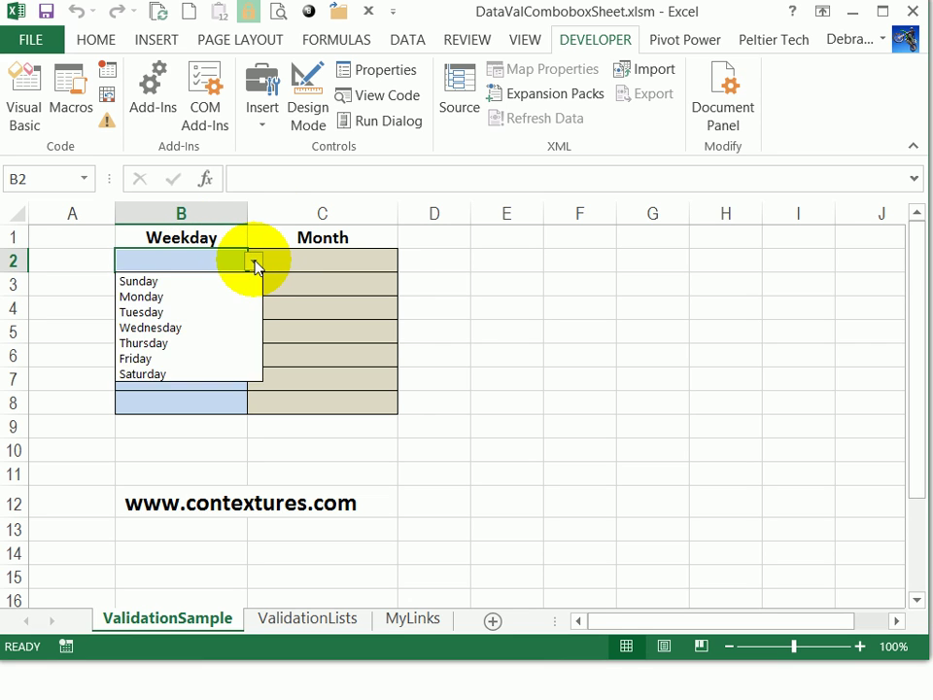
left_click(217, 332)
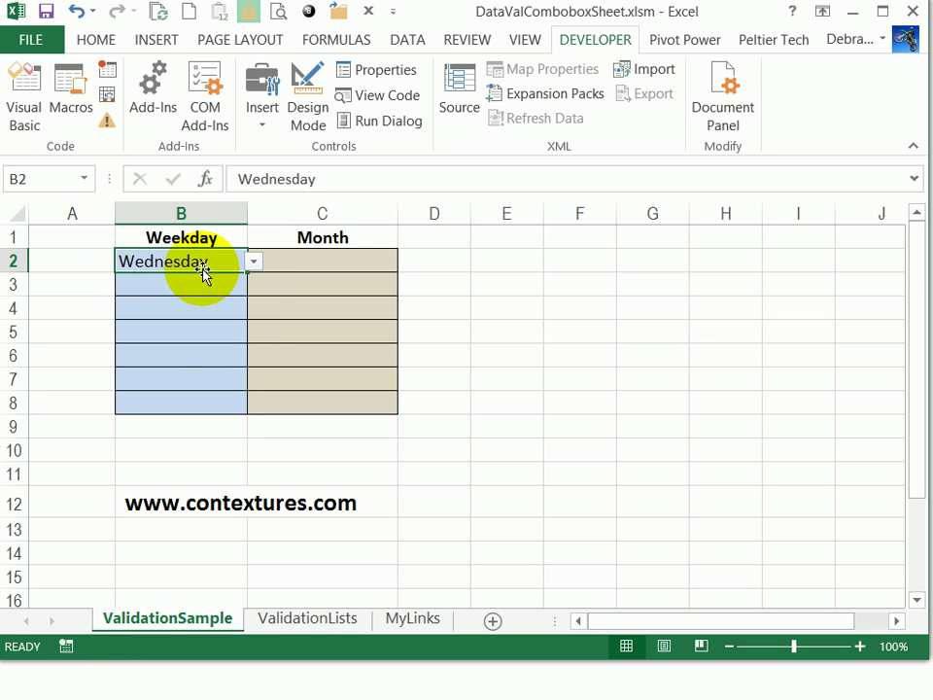
- Pick December from the month dropdown in cell C2
left_click(346, 262)
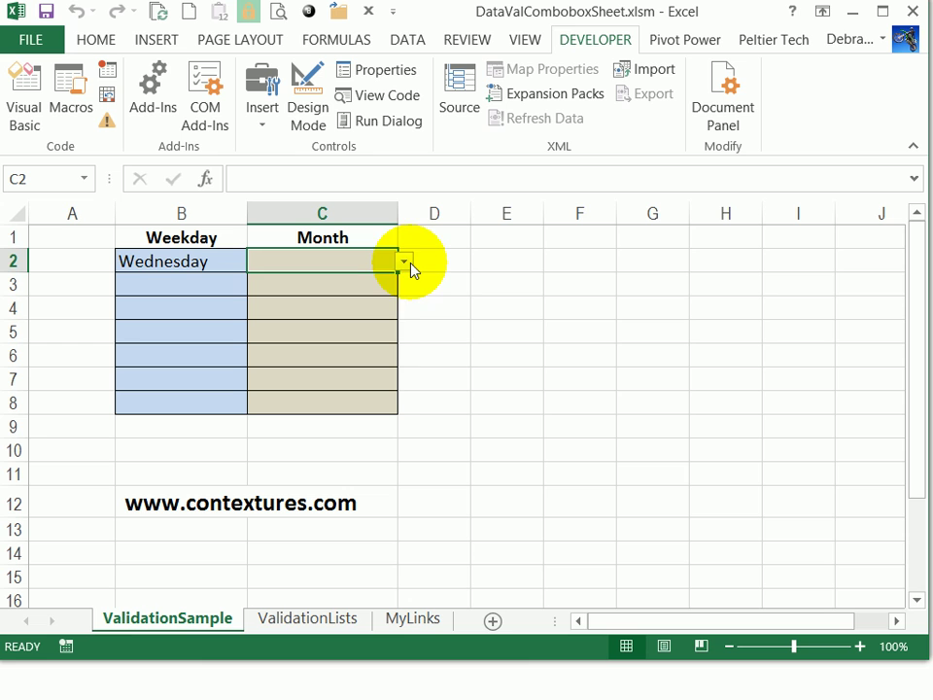
left_click(405, 262)
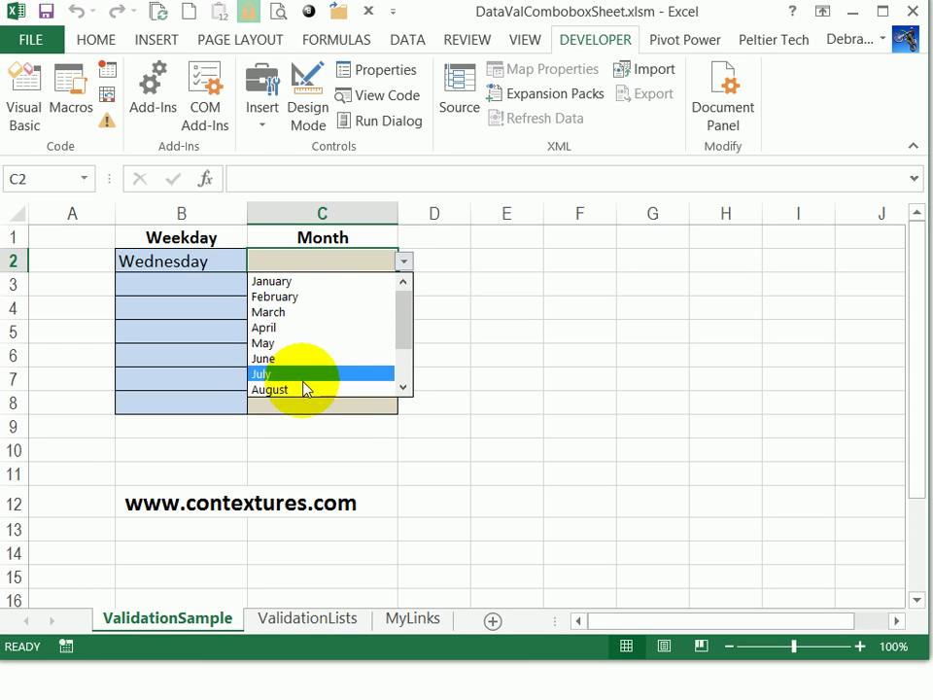
left_click_drag(408, 333, 408, 381)
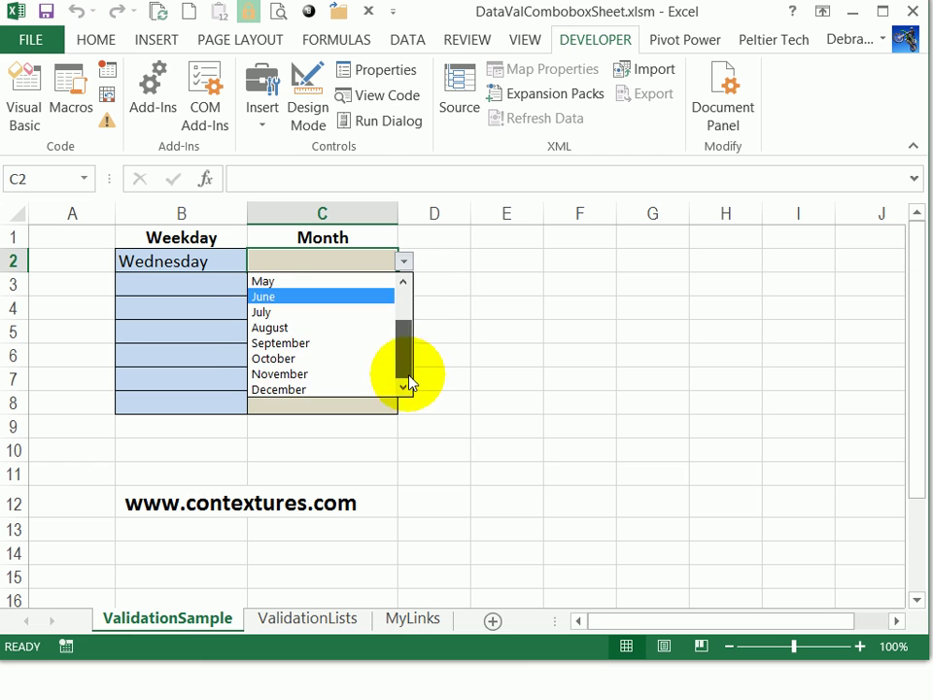
left_click(316, 389)
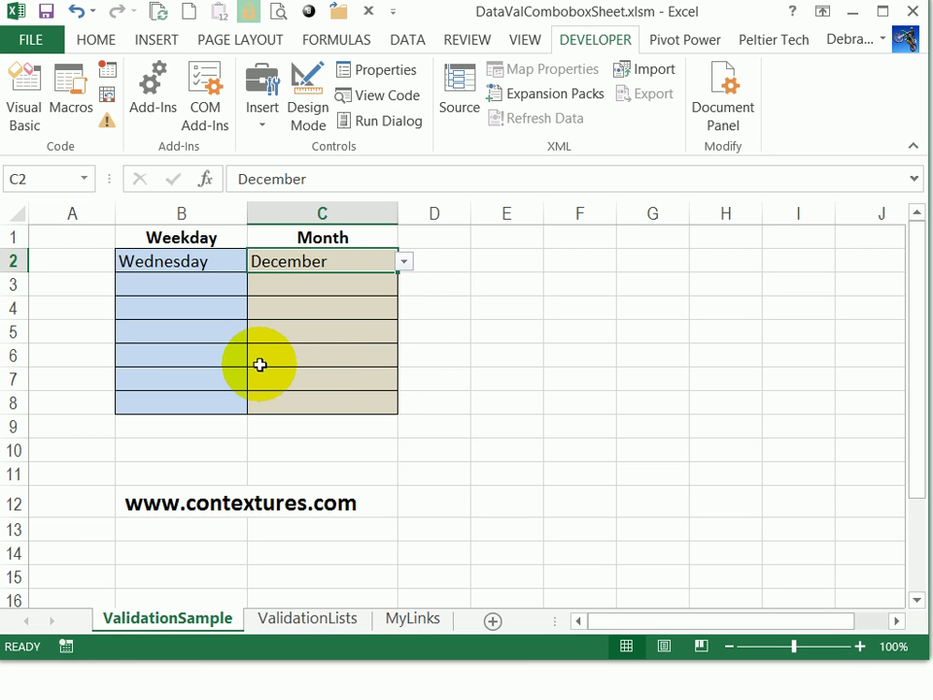
- Check the ValidationLists source lists, return to ValidationSample with the Data ribbon showing, and select B3
left_click(333, 622)
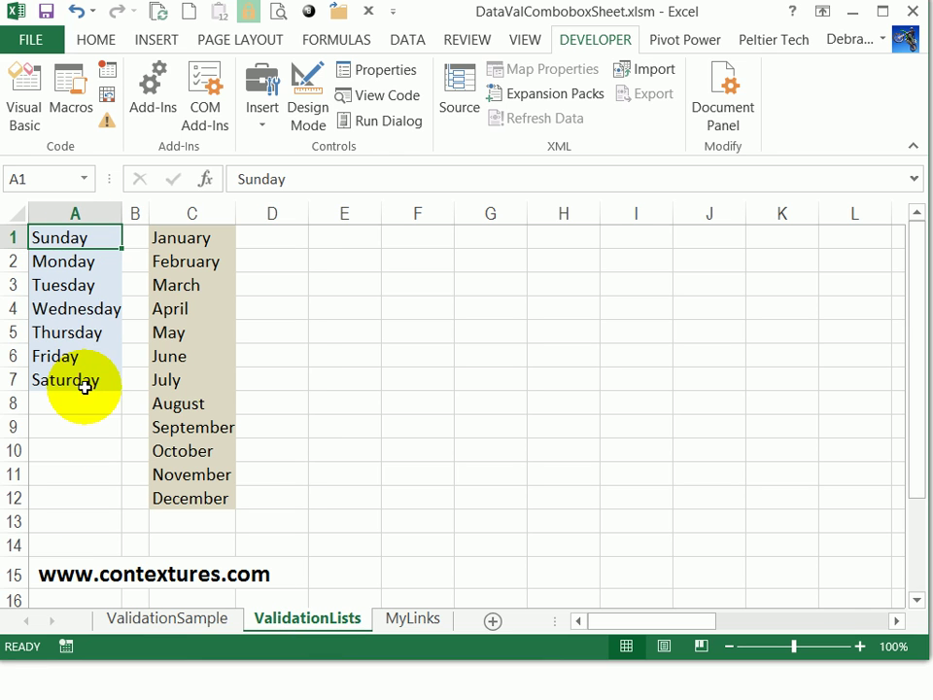
left_click(187, 618)
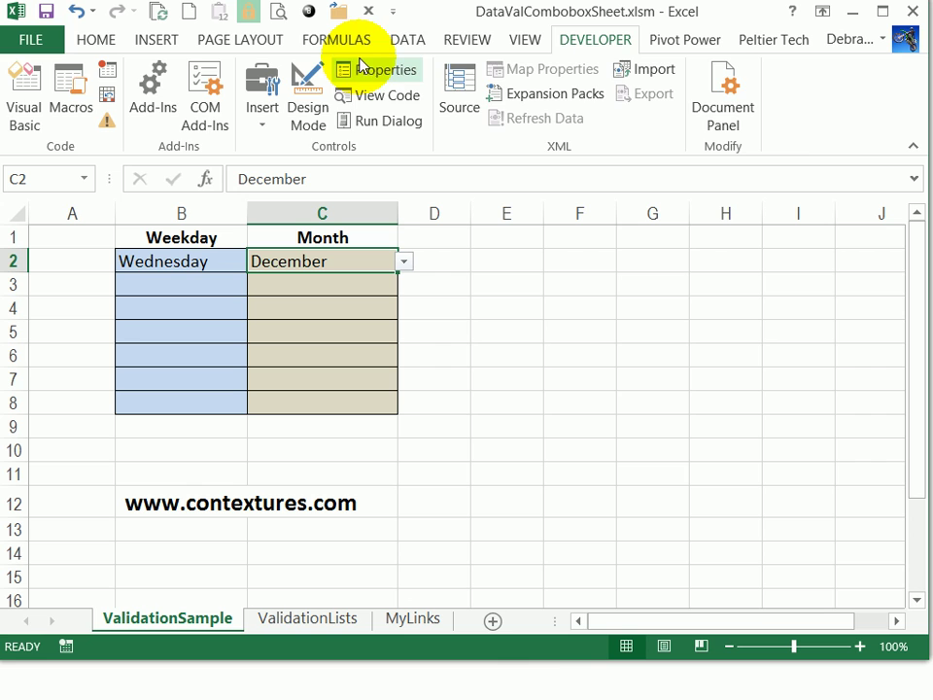
left_click(407, 42)
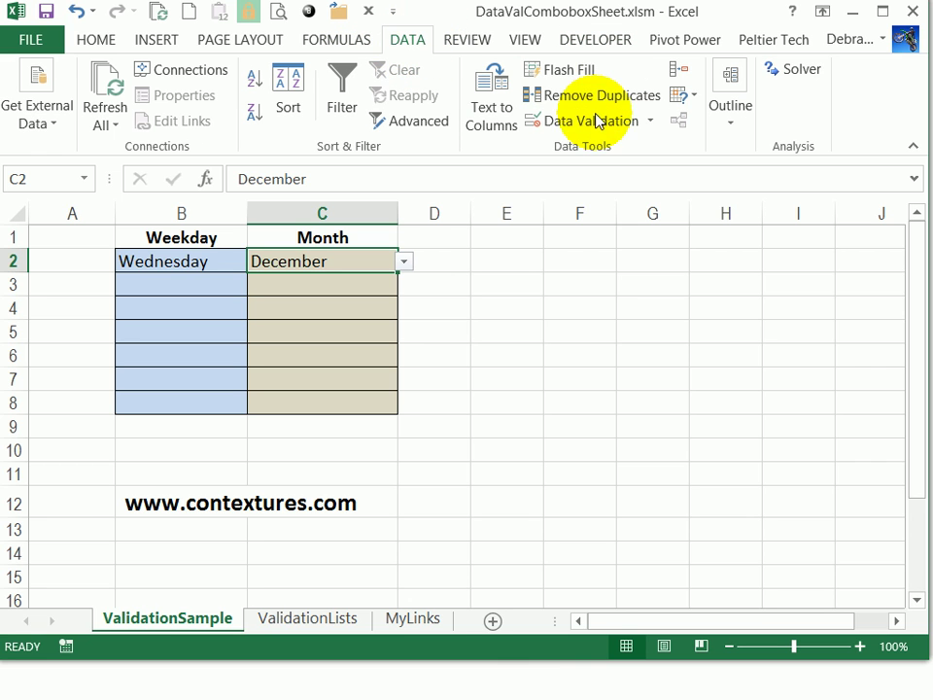
left_click(180, 287)
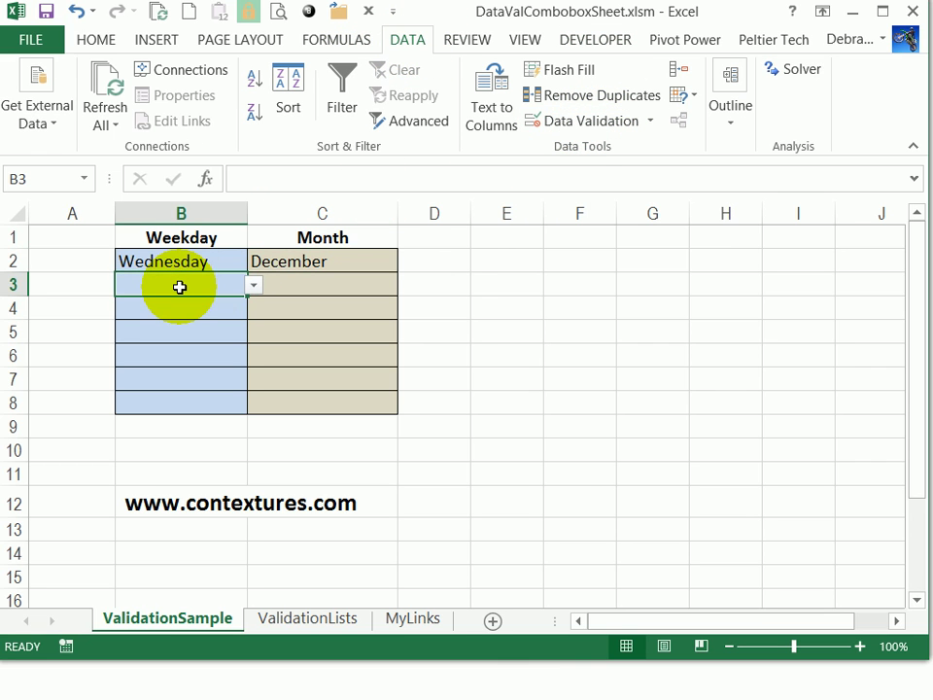
- Choose Sunday for B3, then browse C3's month list and close it without choosing
left_click(253, 289)
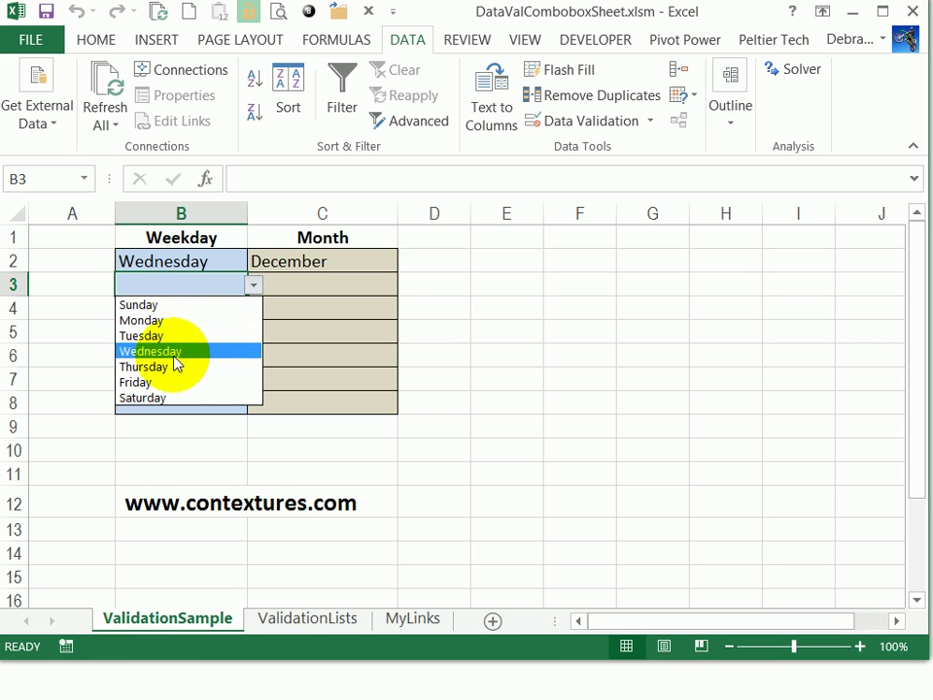
left_click(155, 304)
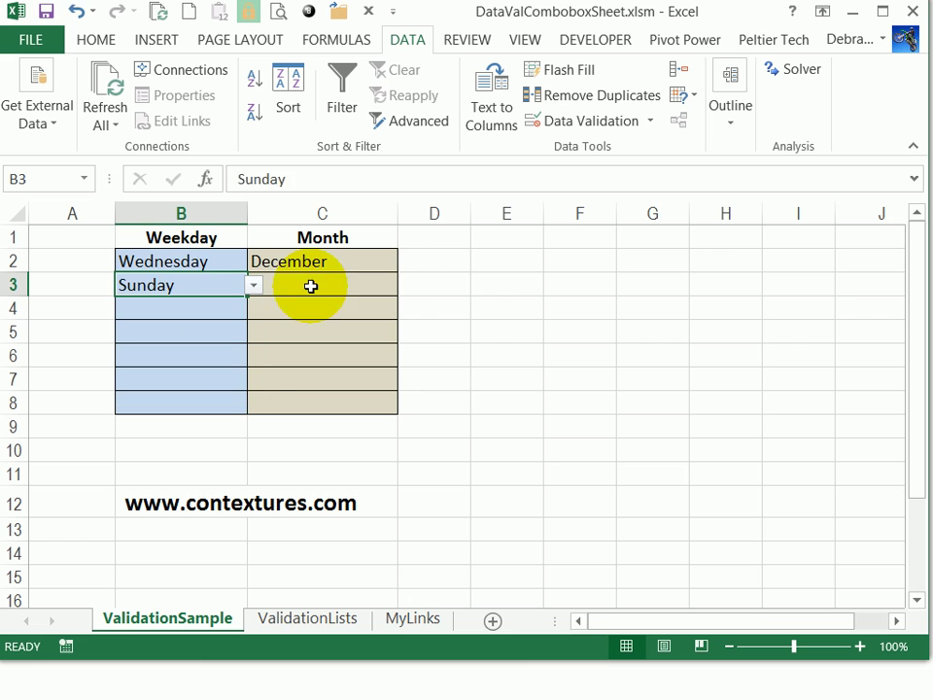
left_click(320, 285)
left_click(403, 286)
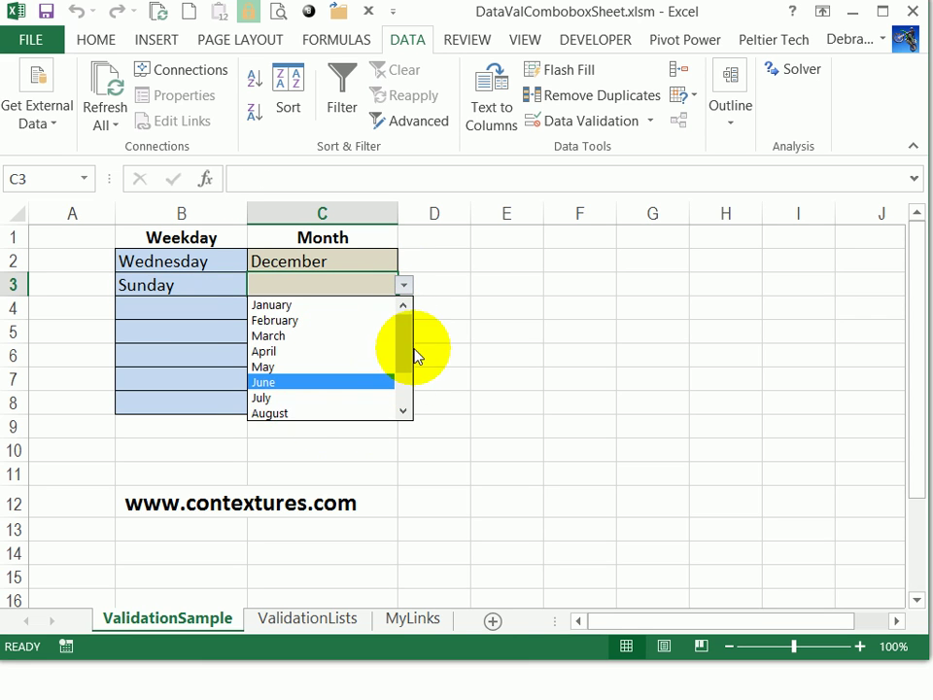
left_click(407, 395)
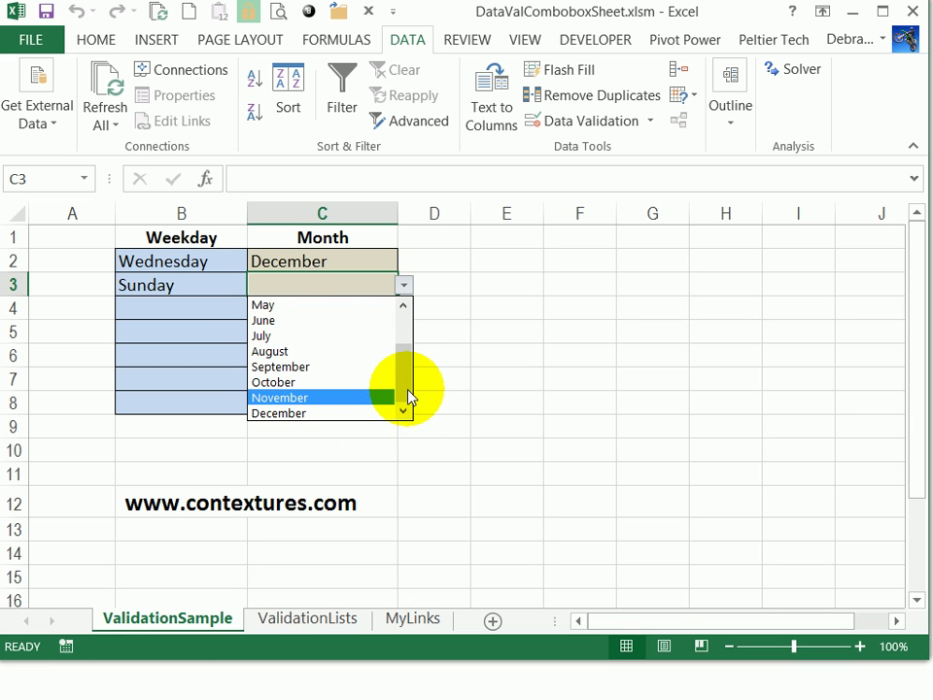
left_click_drag(408, 387, 409, 339)
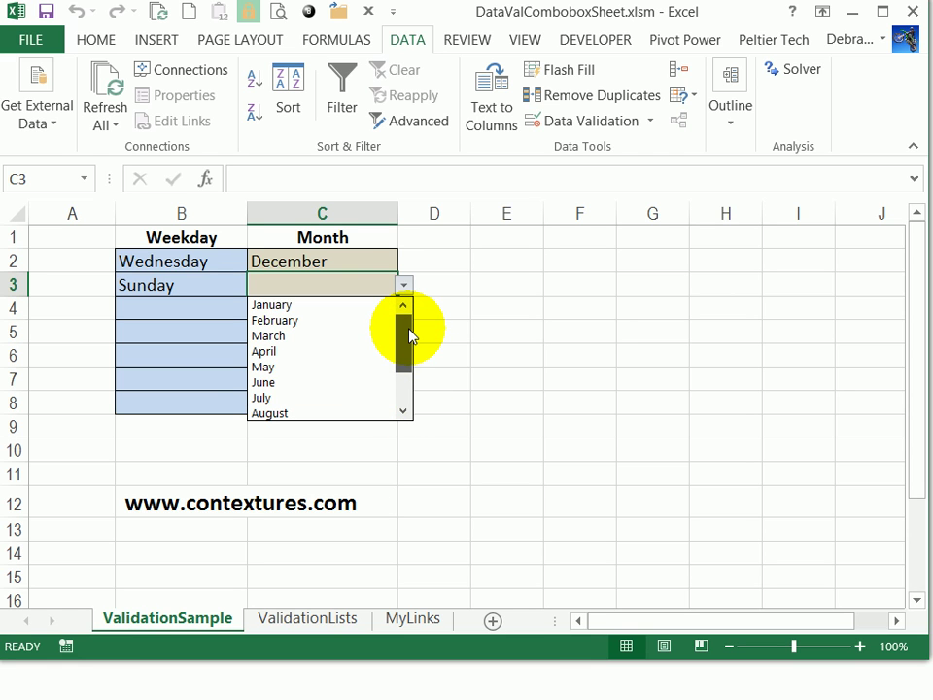
left_click(351, 289)
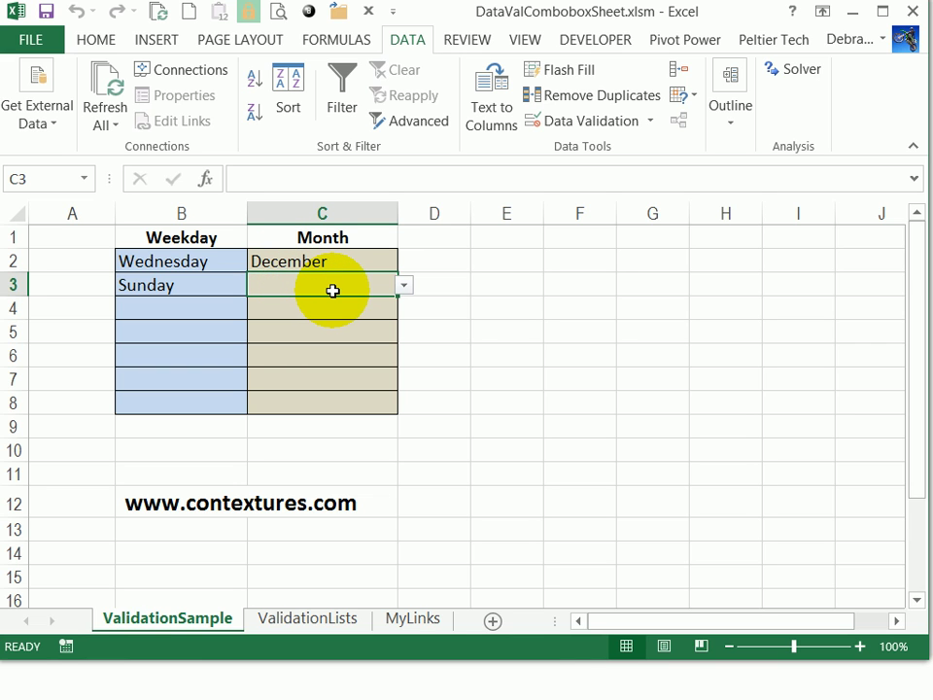
- Type J in C3 and accept the AutoComplete entry January
type("January")
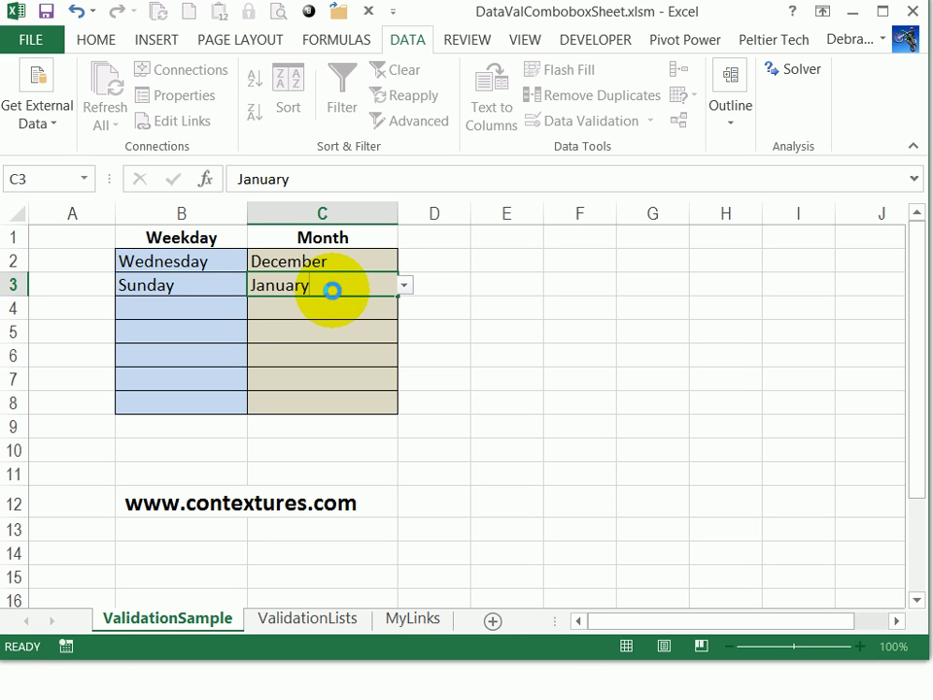
key("Return")
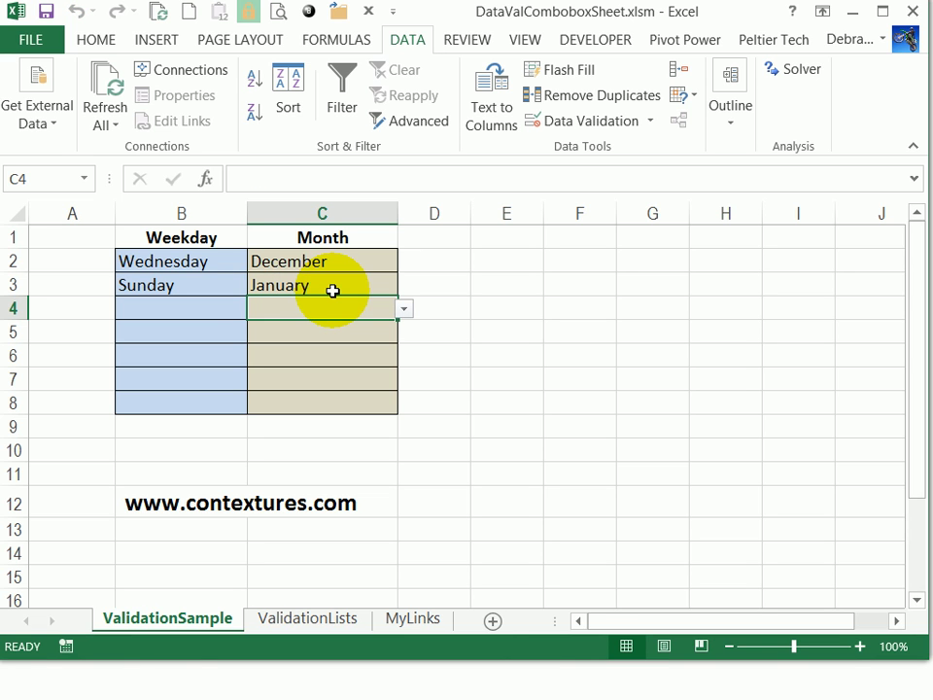
- Put Wednesday into B4 by choosing it from the double-click combo box
double_click(184, 304)
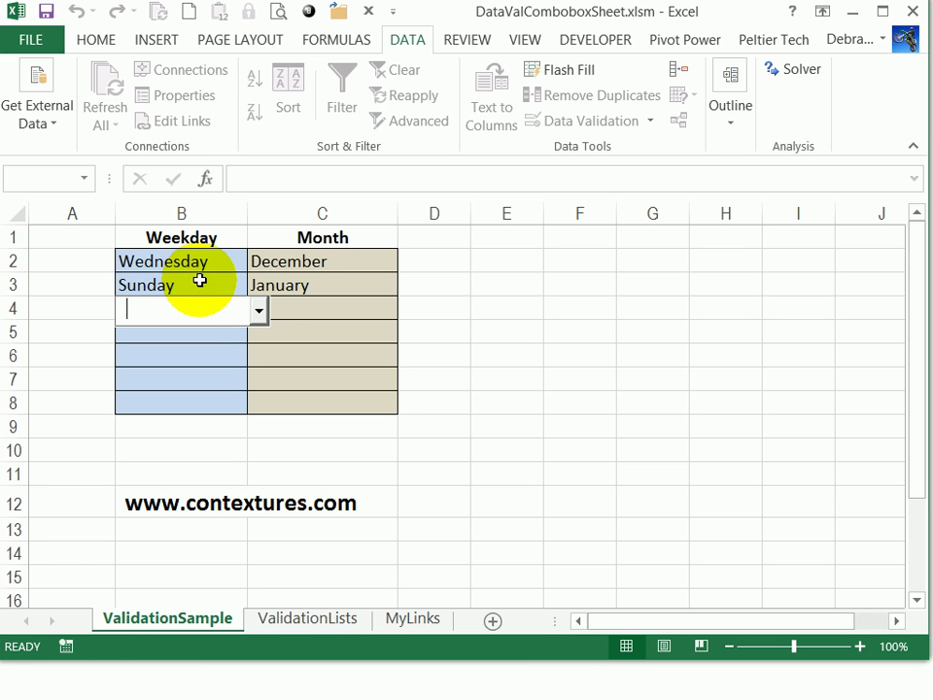
left_click(260, 311)
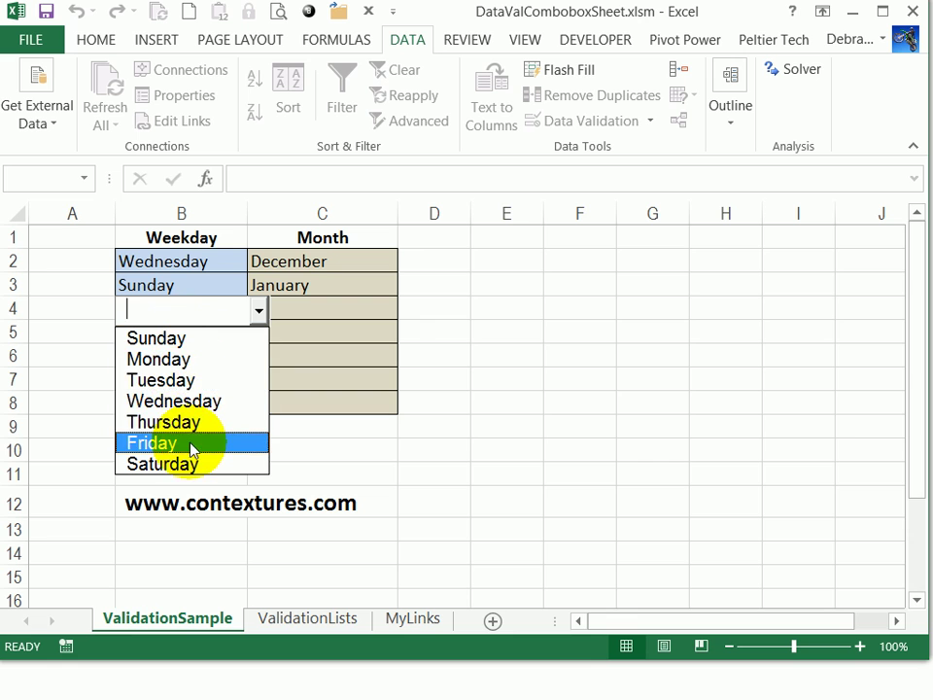
left_click(197, 403)
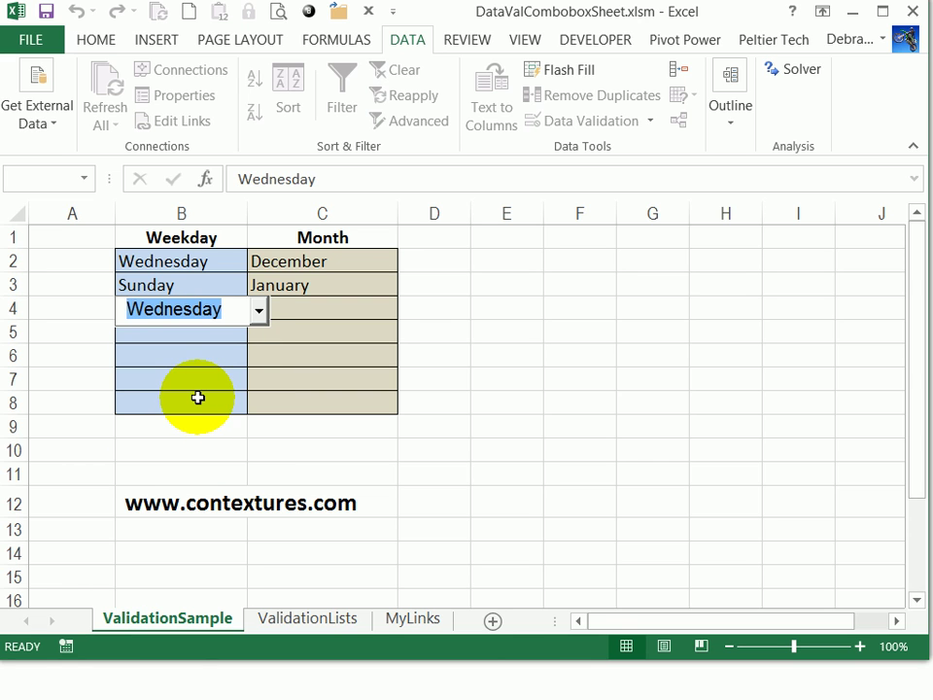
key("Return")
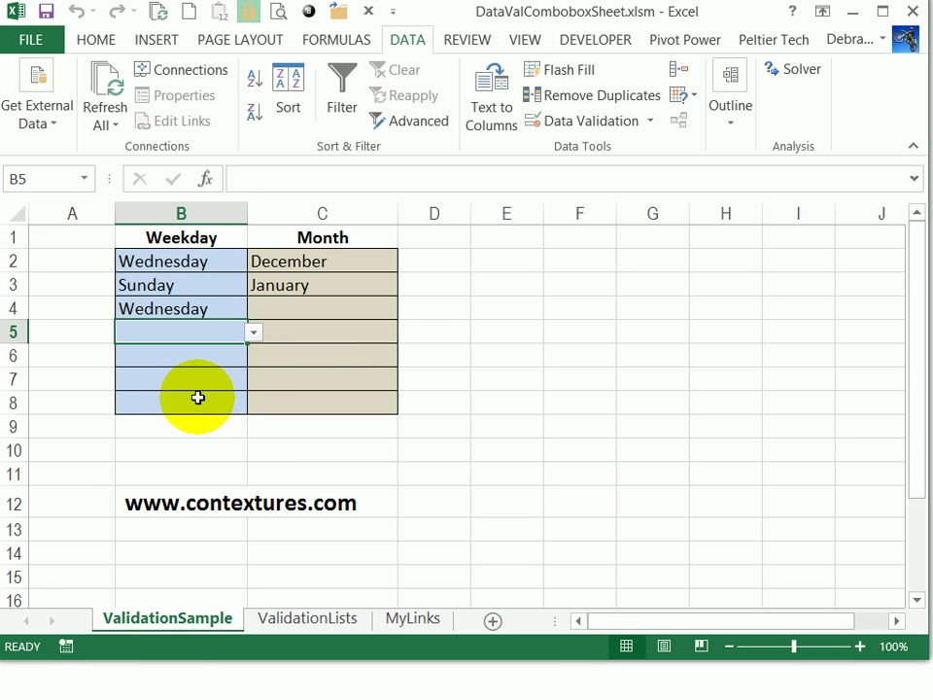
- Enter Thursday in B5 by typing Th into the combo box
double_click(193, 335)
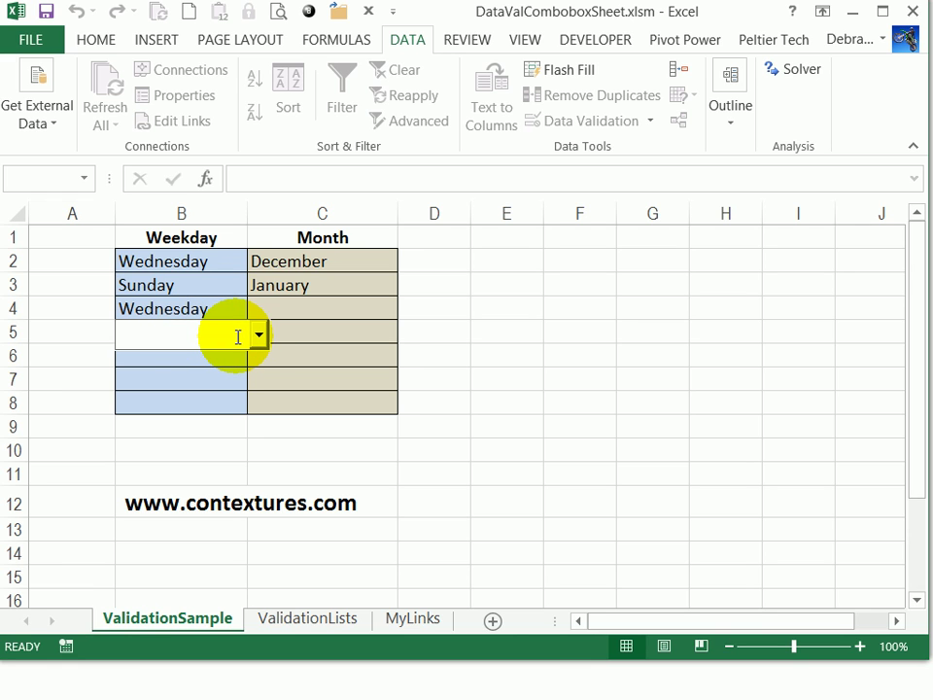
type("T")
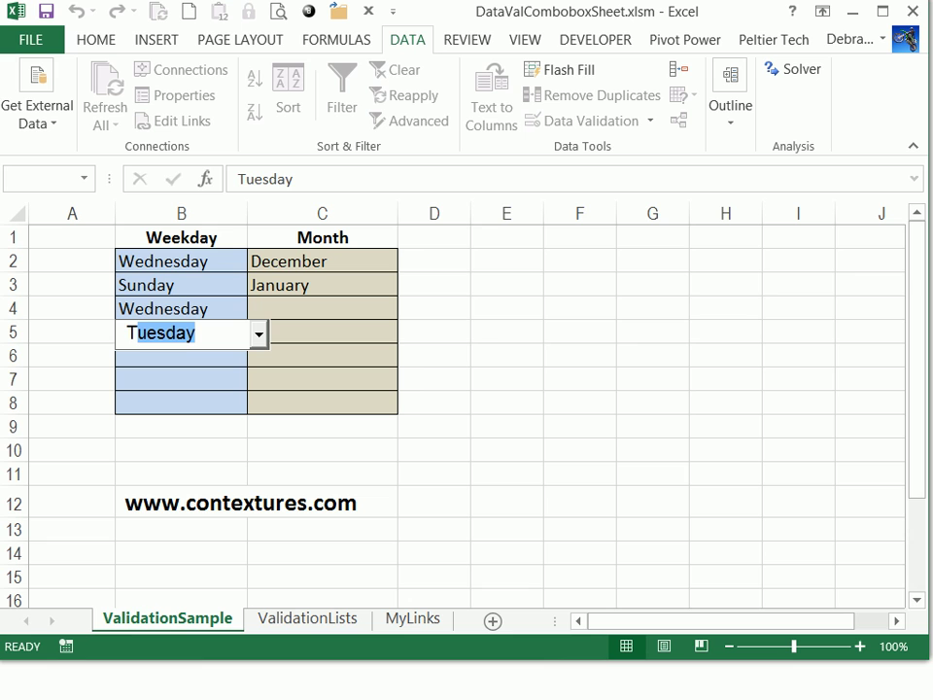
type("hur")
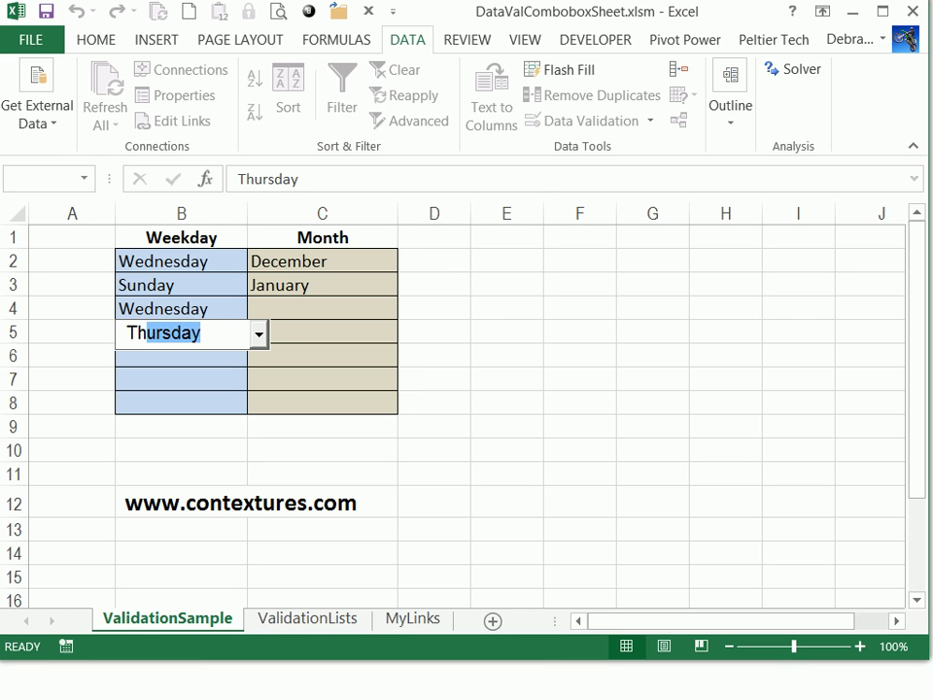
key("Return")
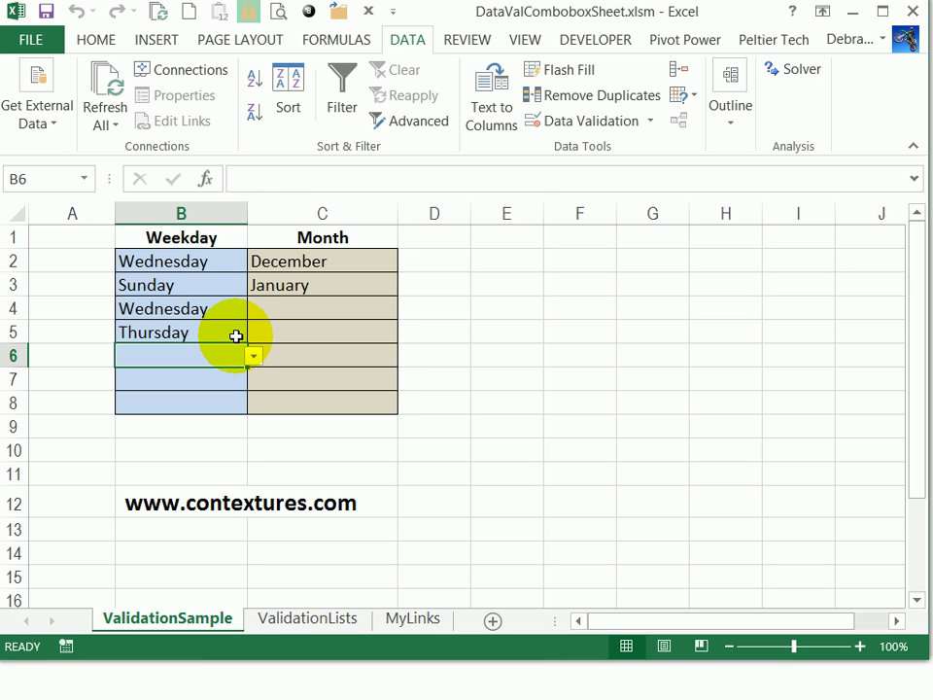
- Put May into C4 by choosing it from the combo box list
double_click(301, 304)
left_click(411, 312)
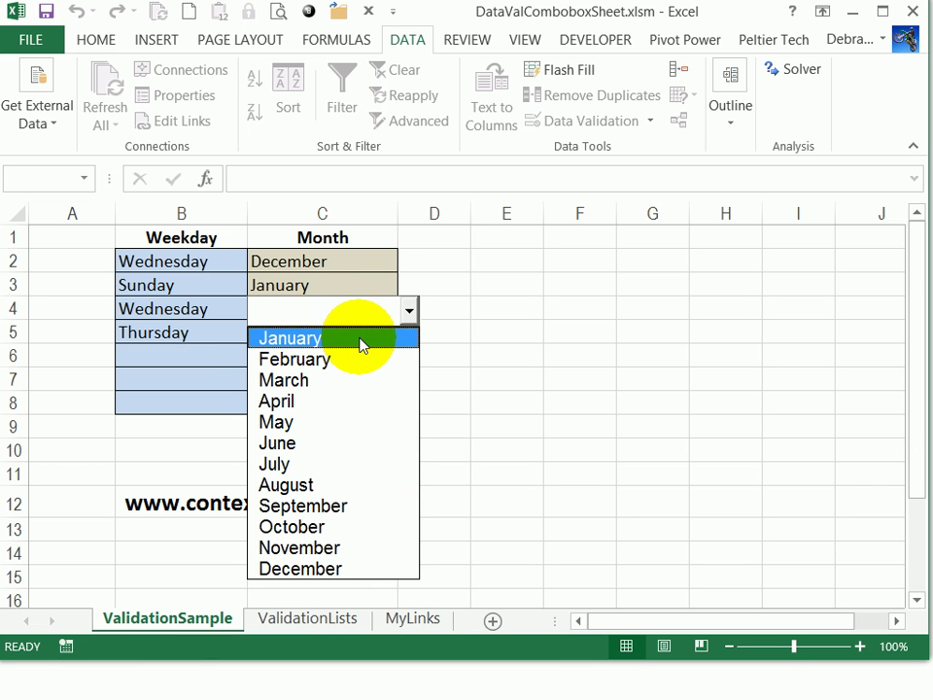
left_click(336, 420)
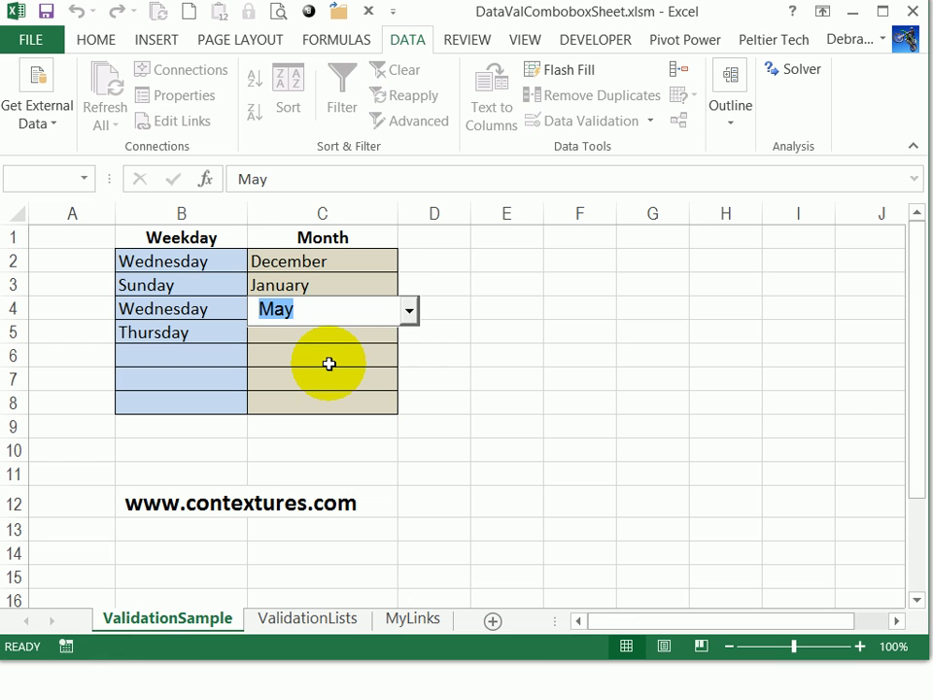
key("Return")
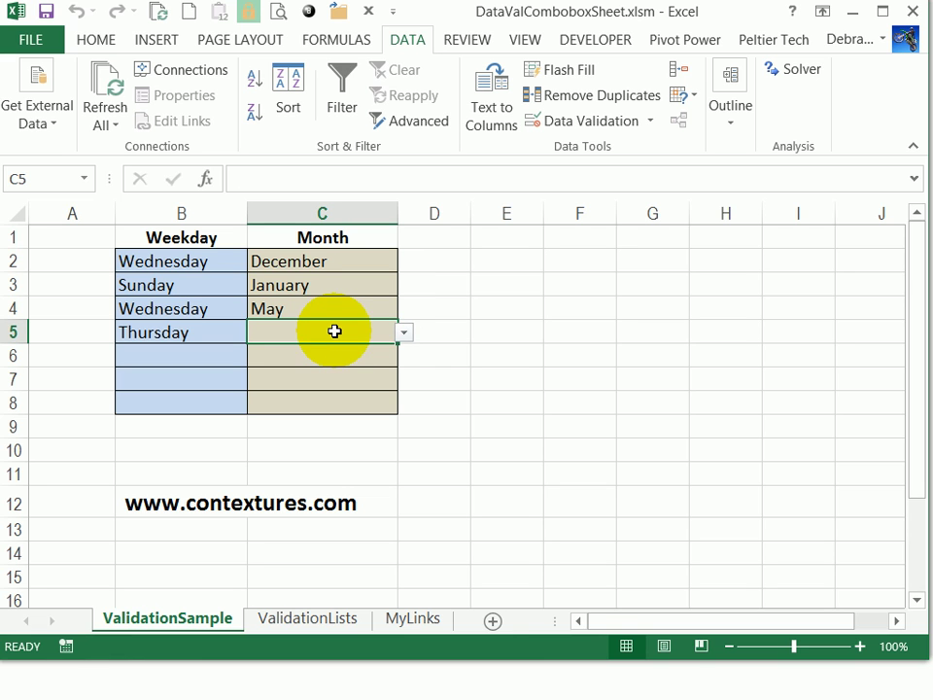
- Enter August in C5 by typing Au into the combo box
double_click(334, 332)
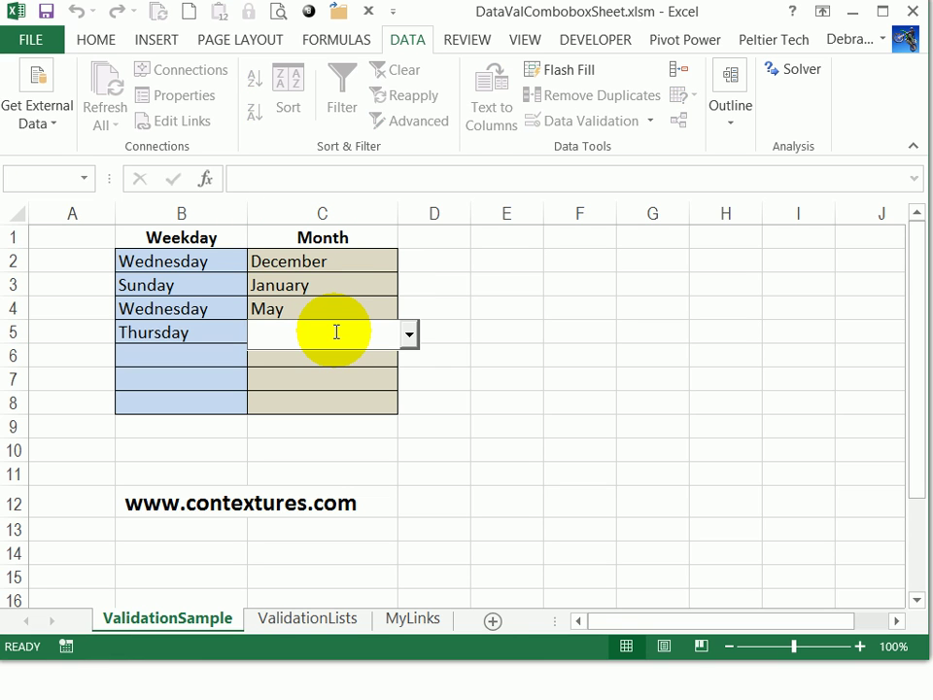
type("August")
key("Return")
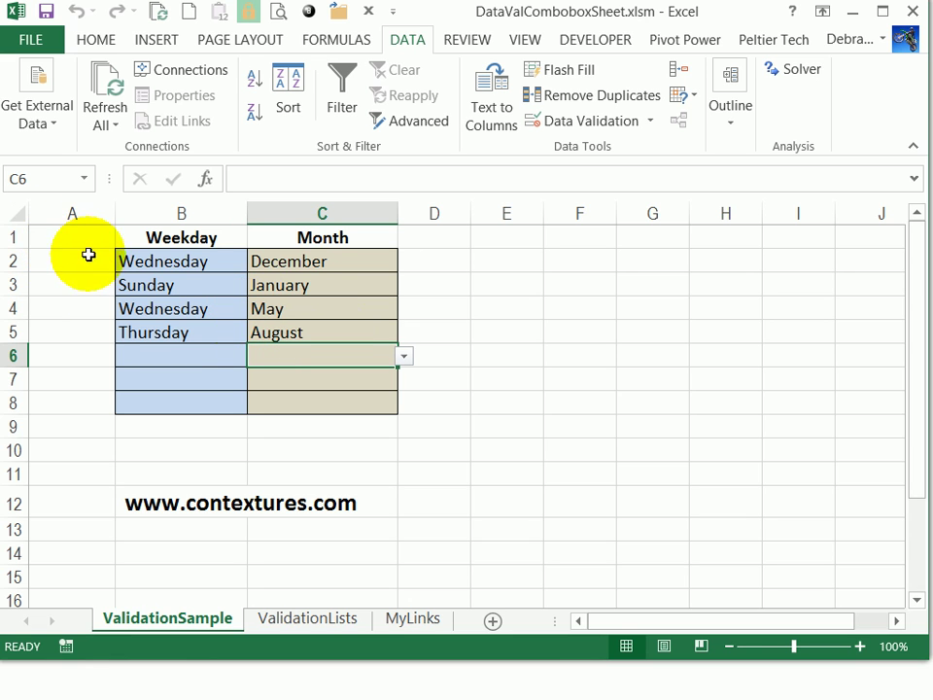
double_click(194, 355)
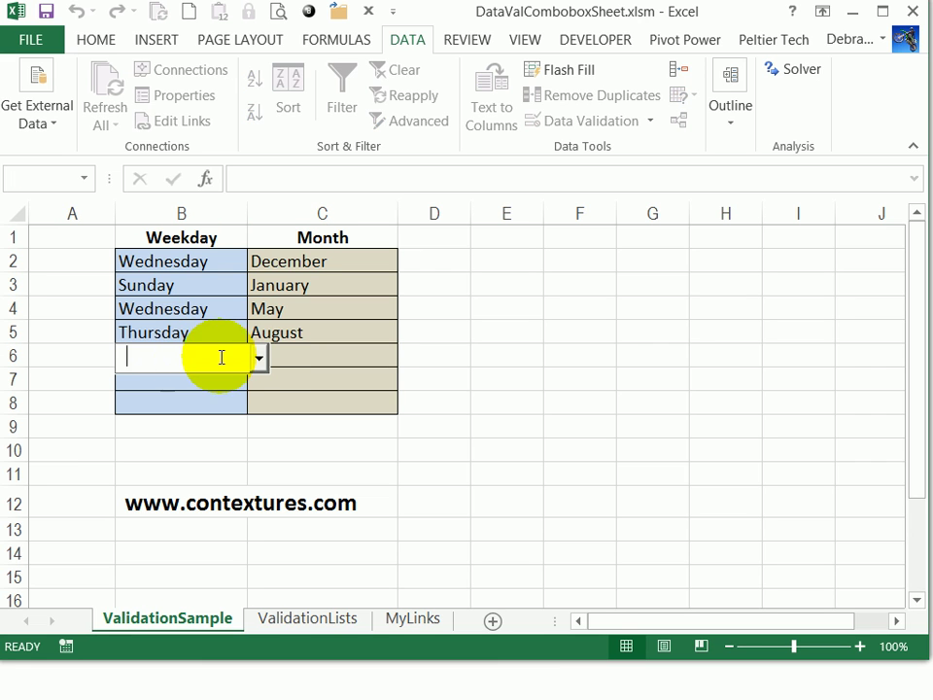
- Turn on Design Mode from the Developer tab and open TempCombo's Properties window
left_click(575, 42)
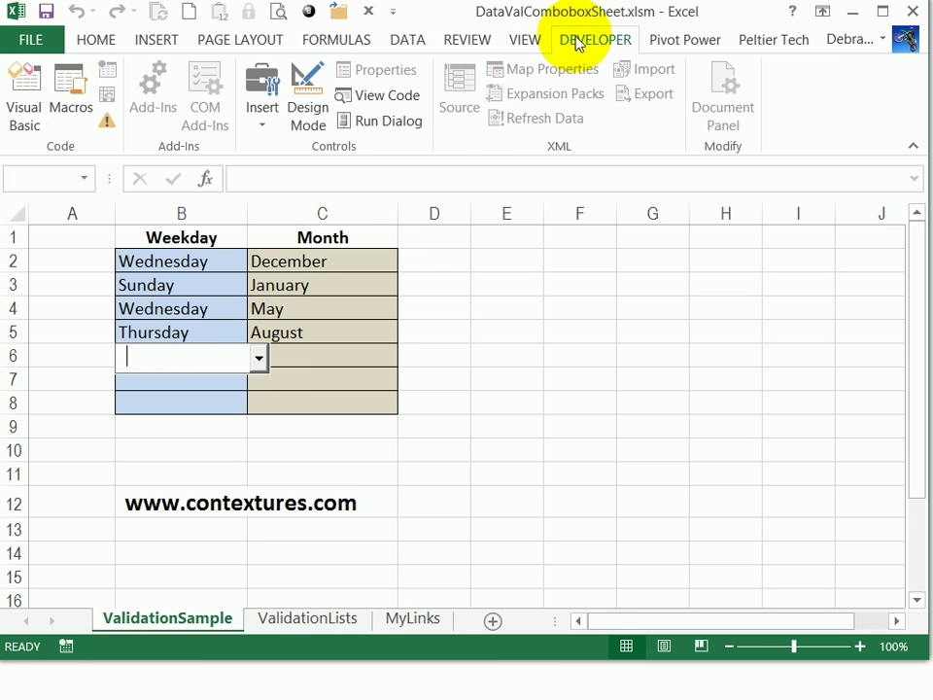
left_click(311, 101)
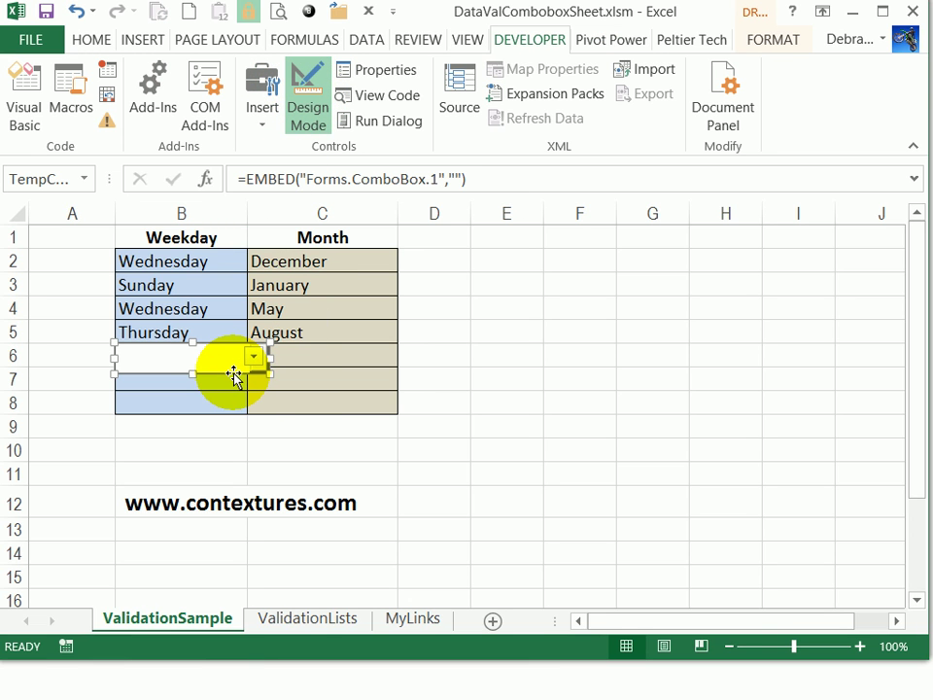
left_click(387, 80)
left_click_drag(391, 119, 469, 113)
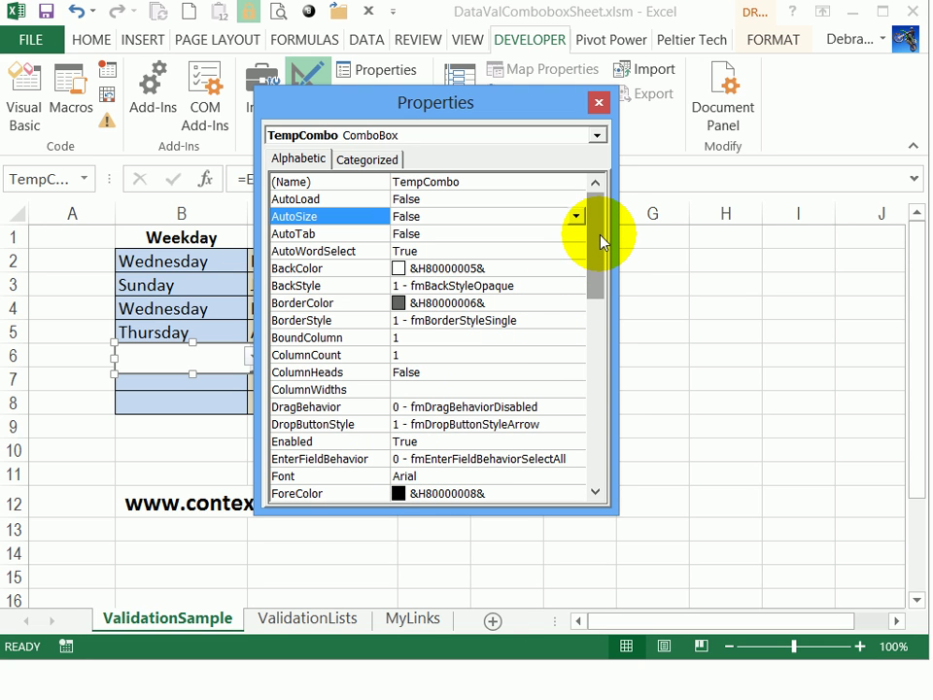
- Review TempCombo's Arial Font and ListRows value 12, leaving both unchanged, then close Properties
left_click_drag(601, 241, 547, 308)
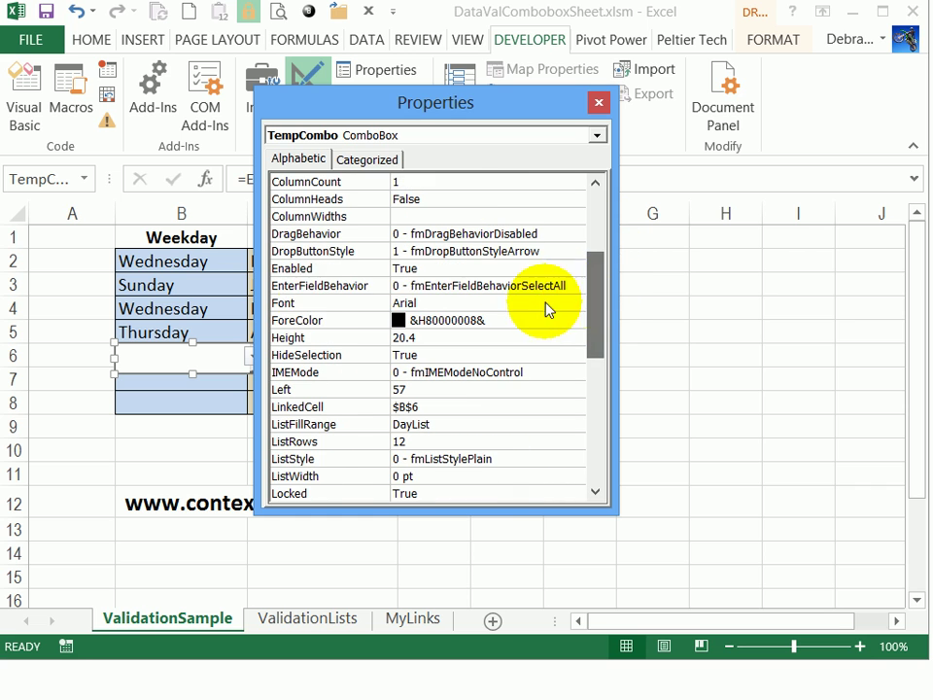
left_click(431, 302)
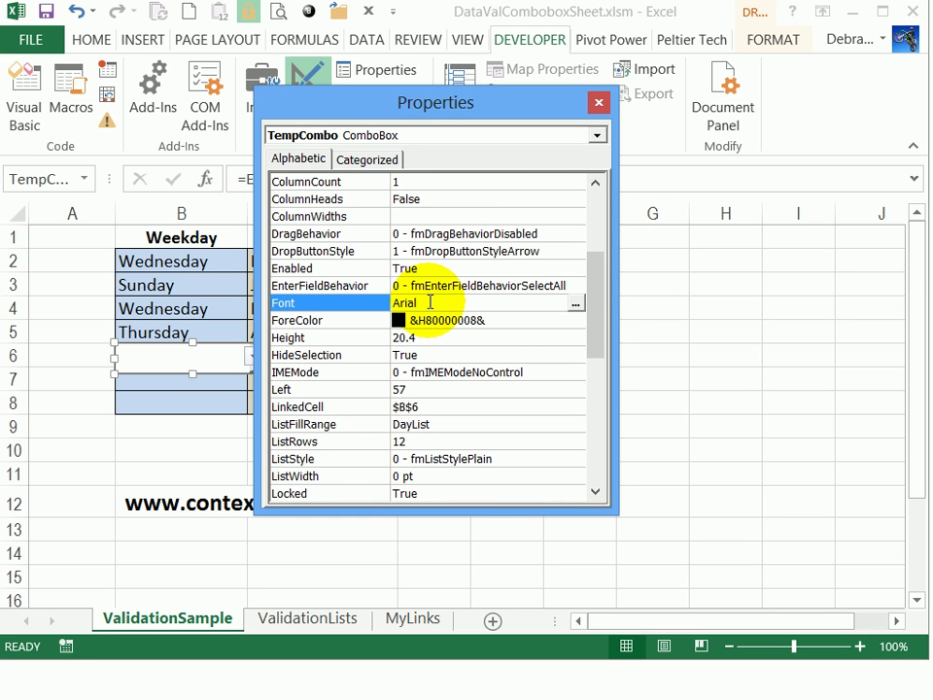
left_click(577, 307)
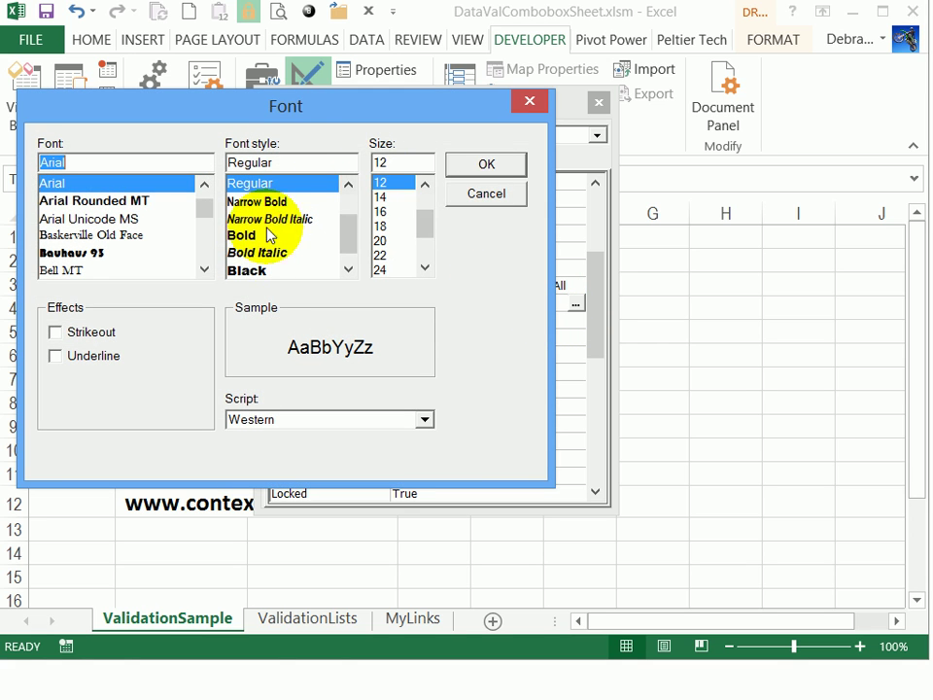
left_click(478, 164)
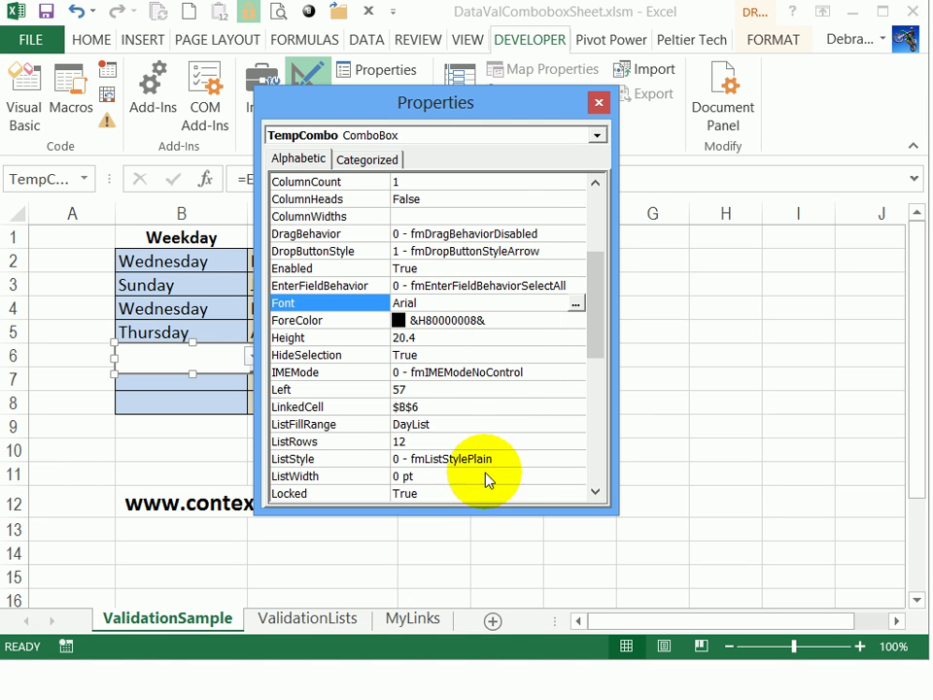
left_click(416, 442)
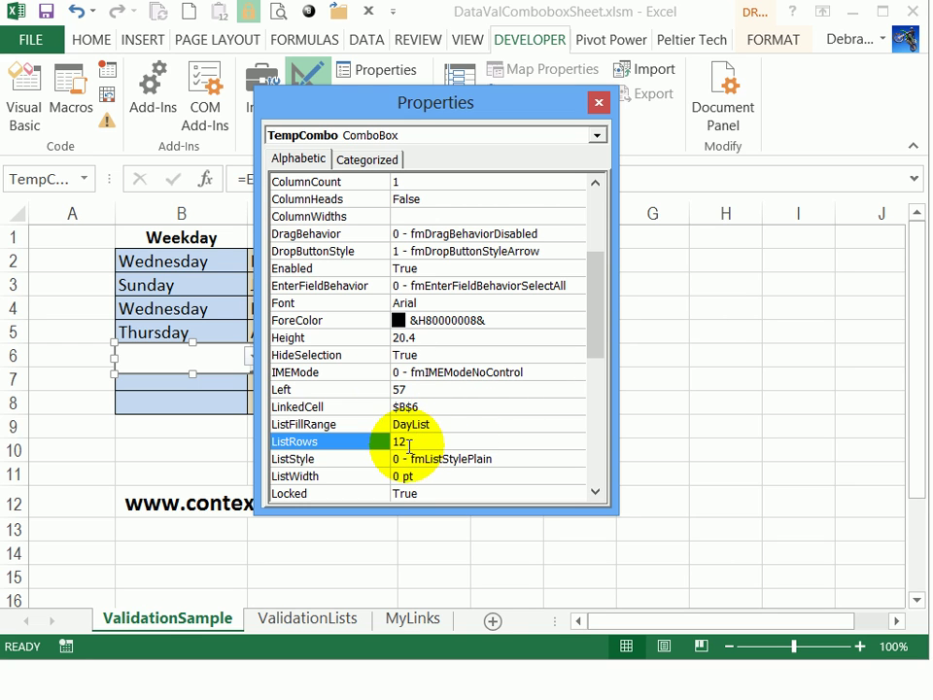
left_click(599, 102)
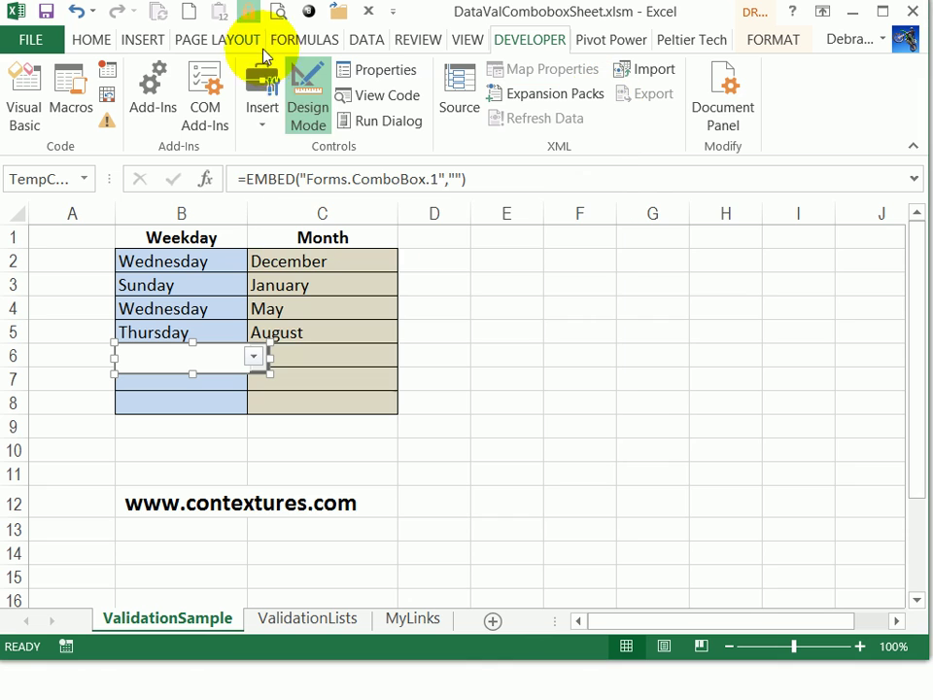
- Turn Design Mode off, reselect B6, and open the ValidationSample sheet's code via View Code
left_click(311, 98)
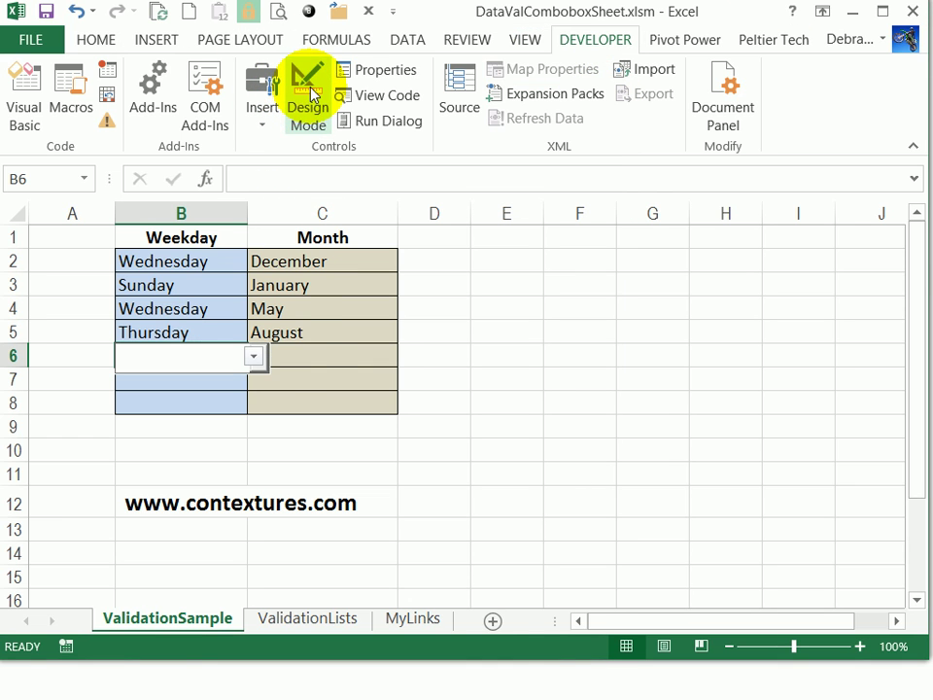
left_click(296, 359)
key("Left")
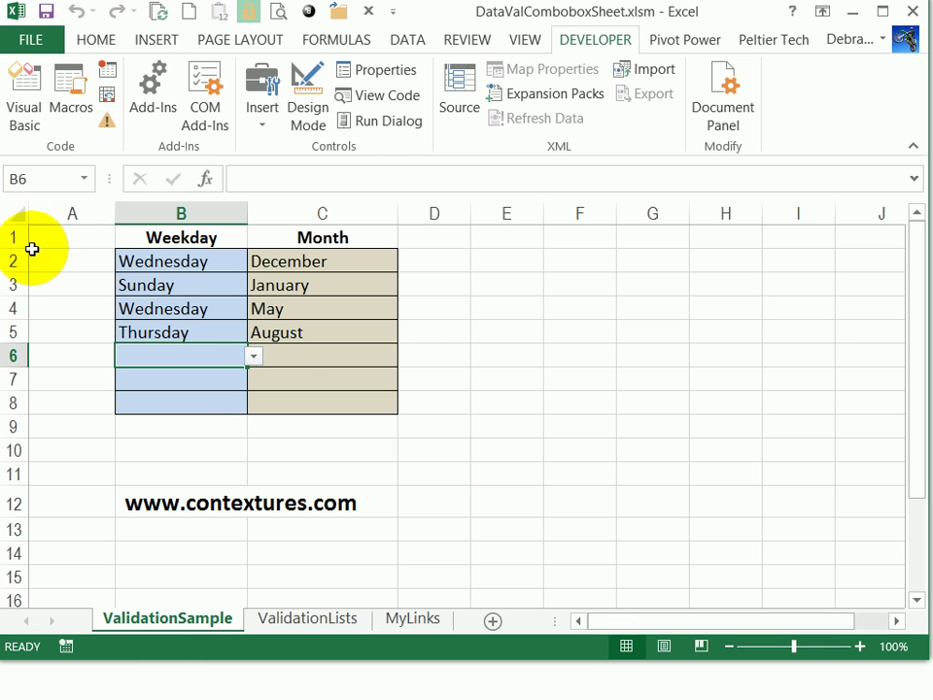
right_click(211, 623)
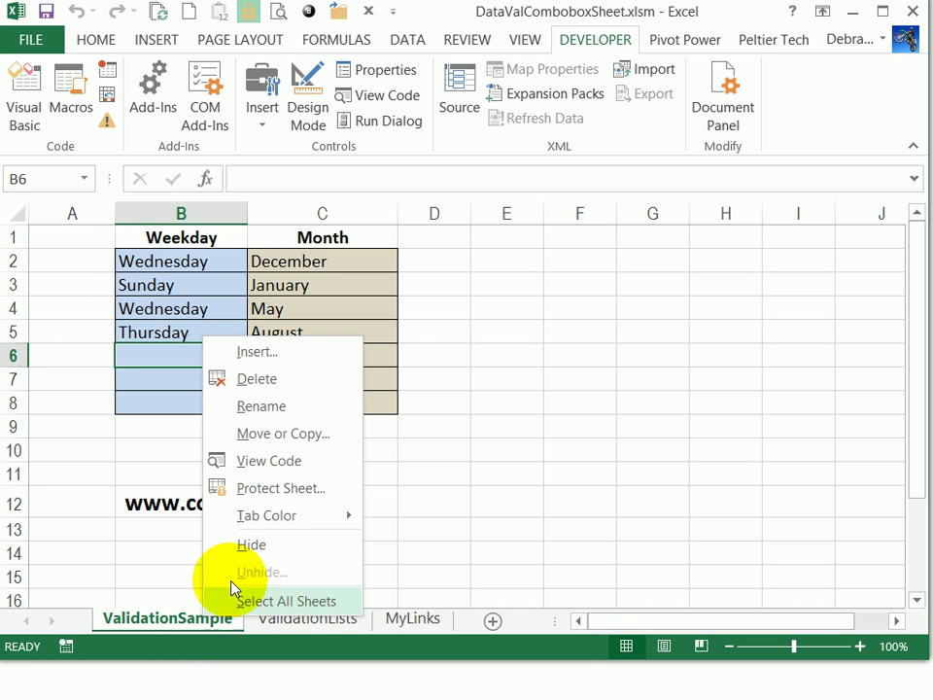
left_click(300, 471)
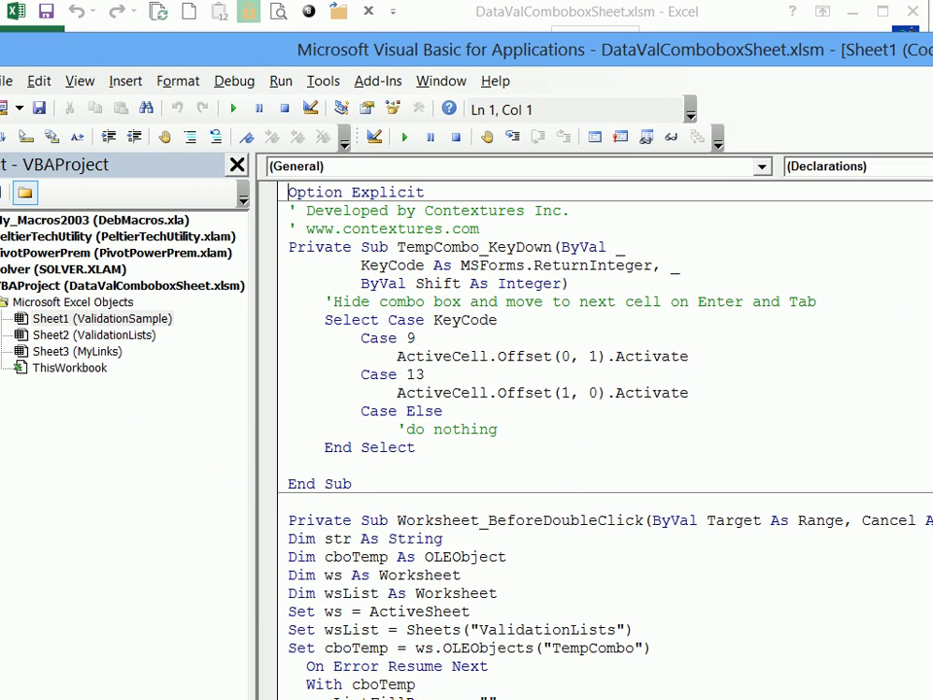
- Scroll the Sheet1 code down to the Worksheet_BeforeDoubleClick procedure
scroll(409, 214, "down", 5)
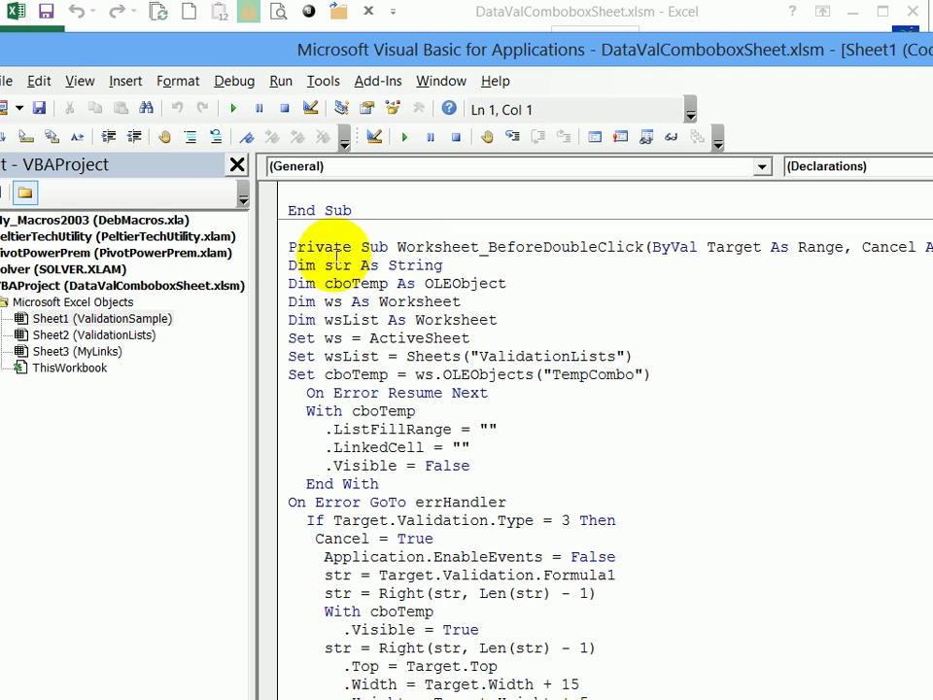